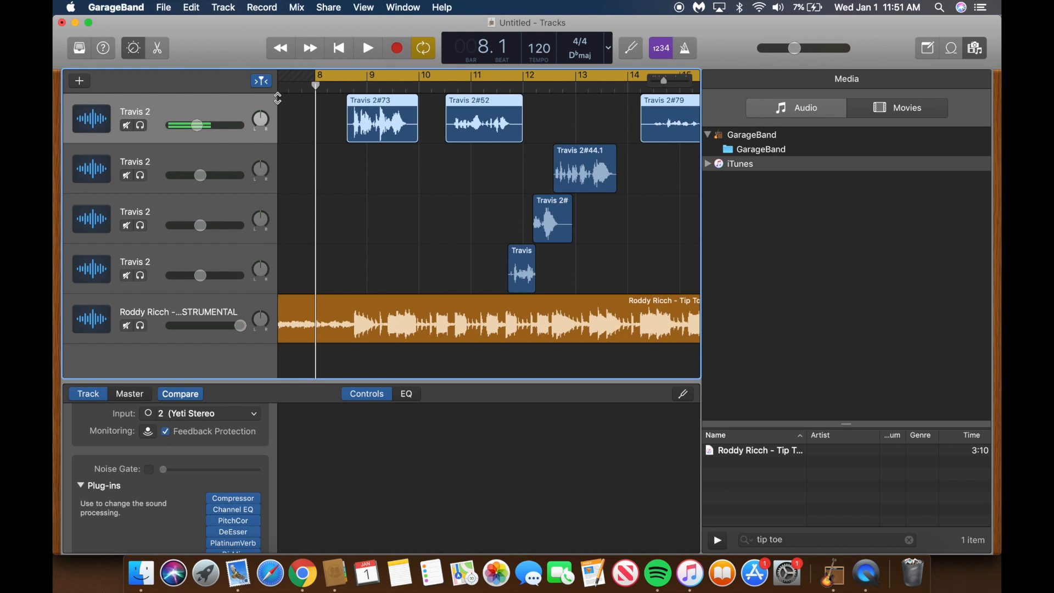
Choose the FET Fatten preset from Compressor Tools for the first Travis 2 track's Compressor and review its settings.
{"action": "left_click", "coordinate": [233, 498]}
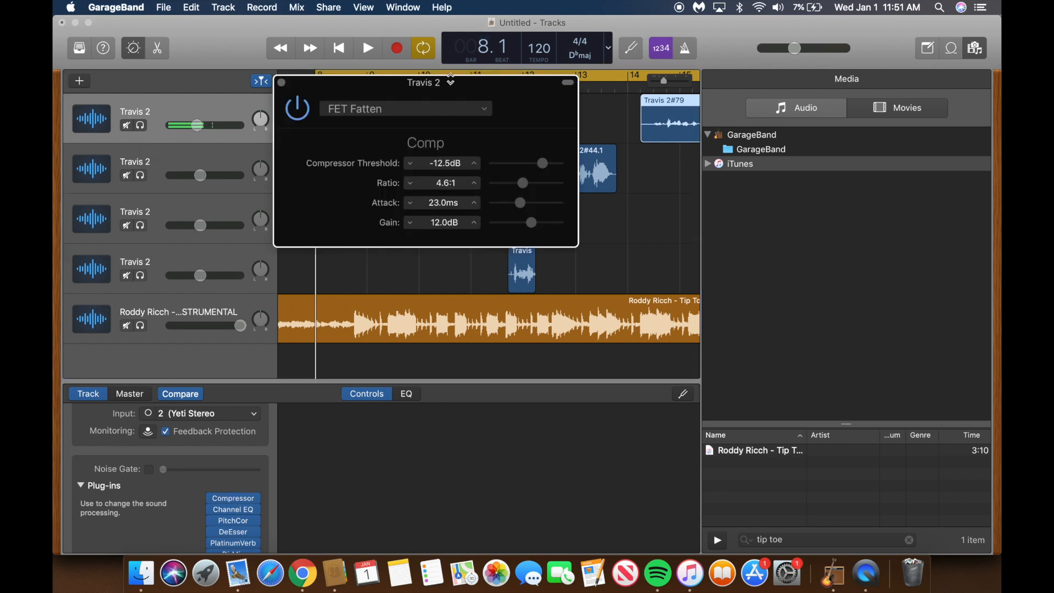
{"action": "left_click", "coordinate": [484, 110]}
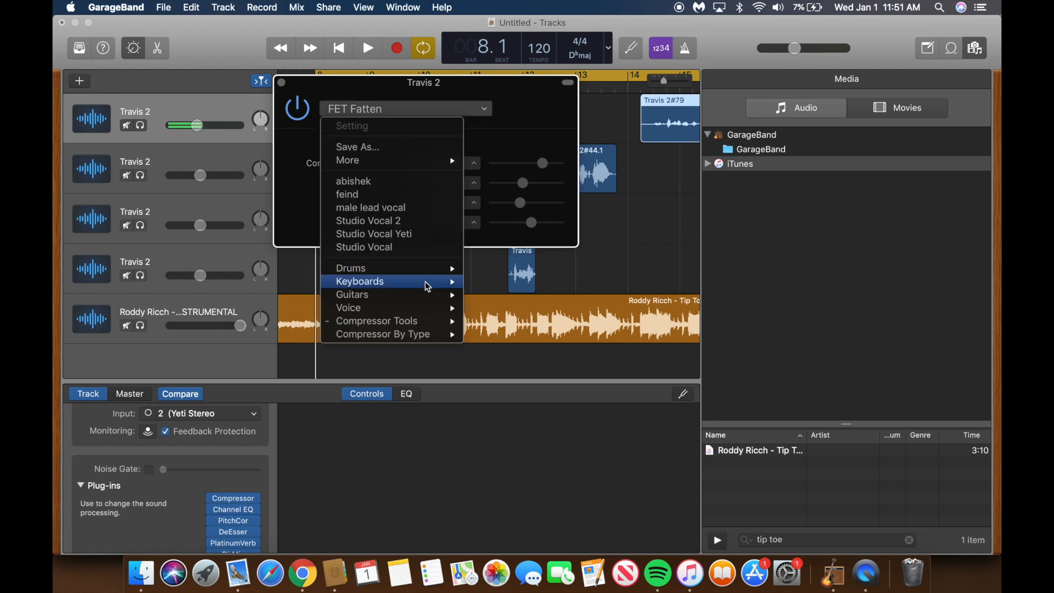
{"action": "mouse_move", "coordinate": [427, 324]}
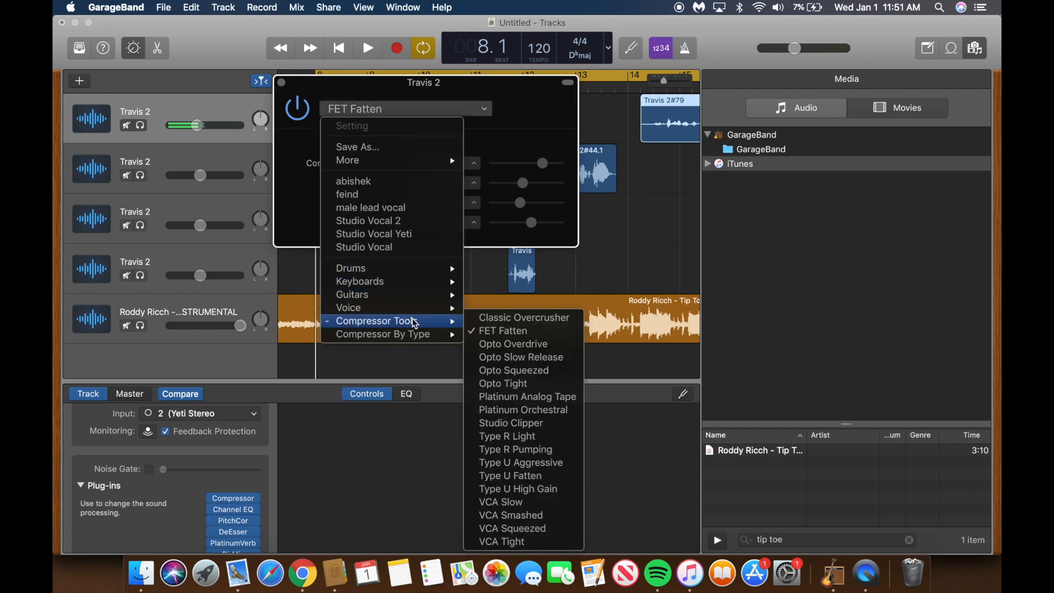
{"action": "left_click", "coordinate": [507, 332]}
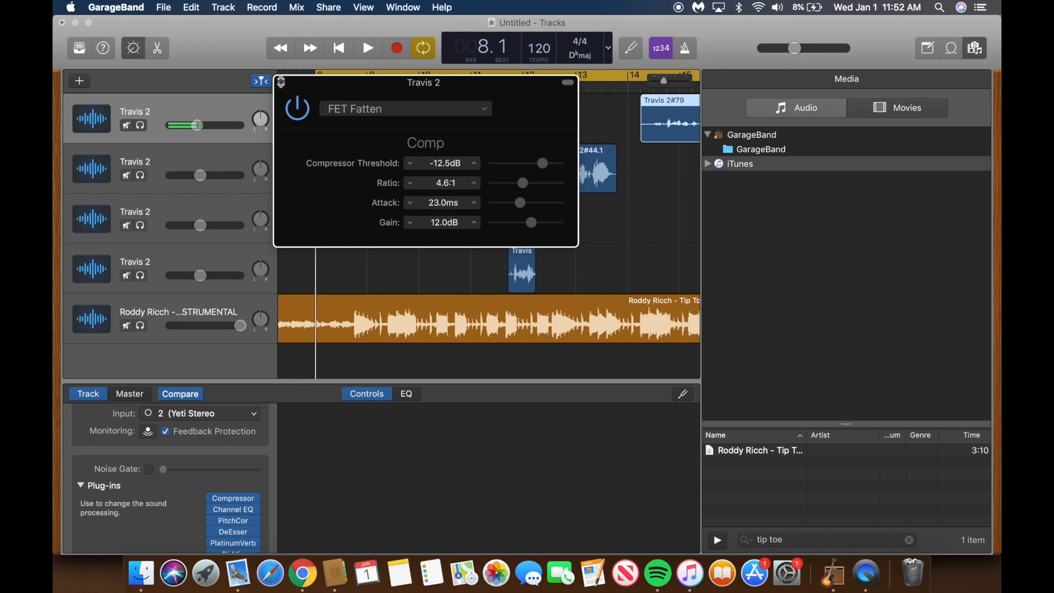
{"action": "left_click", "coordinate": [281, 82]}
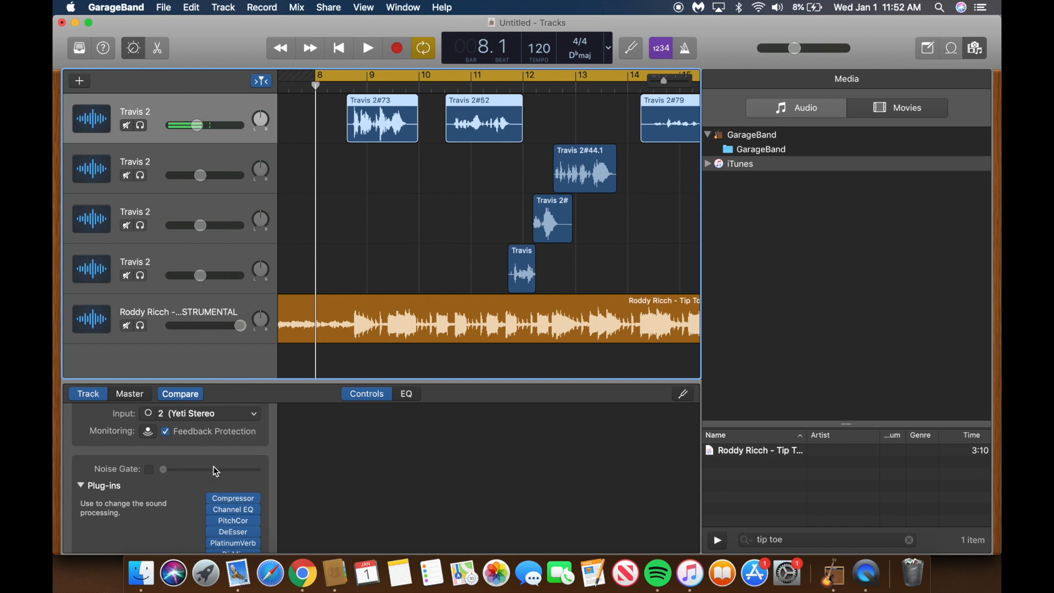
{"action": "left_click", "coordinate": [233, 498]}
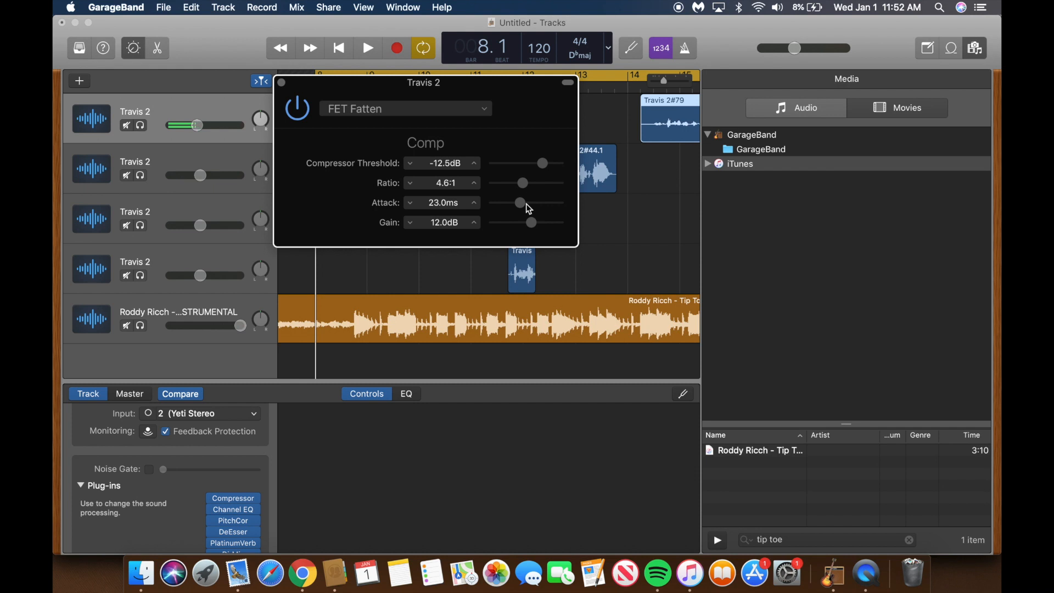
{"action": "left_click", "coordinate": [281, 82]}
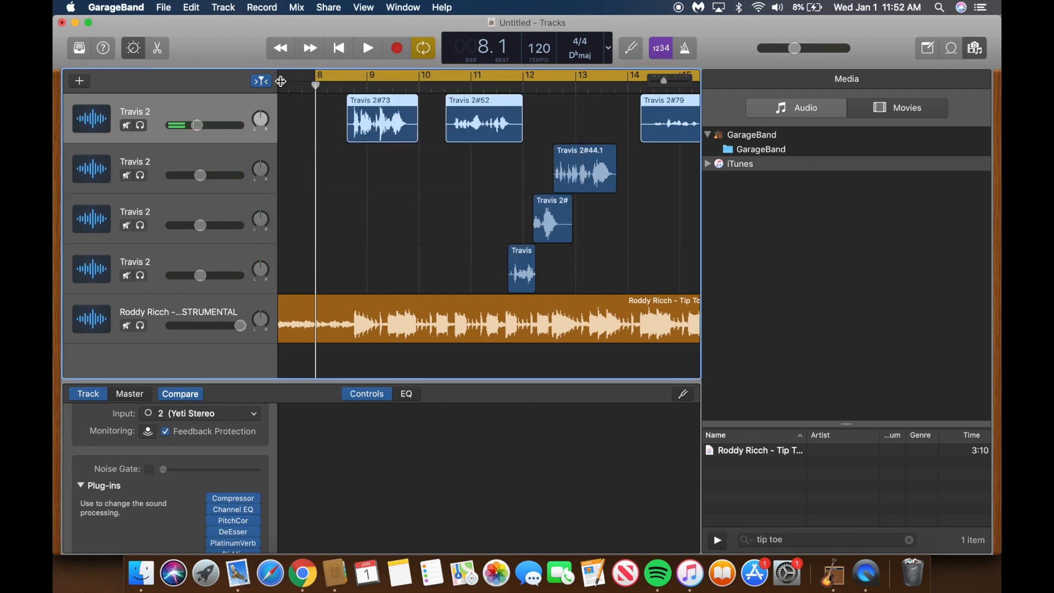
Review the Studio vocal beats curve and its low-cut band in the first Channel EQ of the Travis 2 track.
{"action": "left_click", "coordinate": [236, 512]}
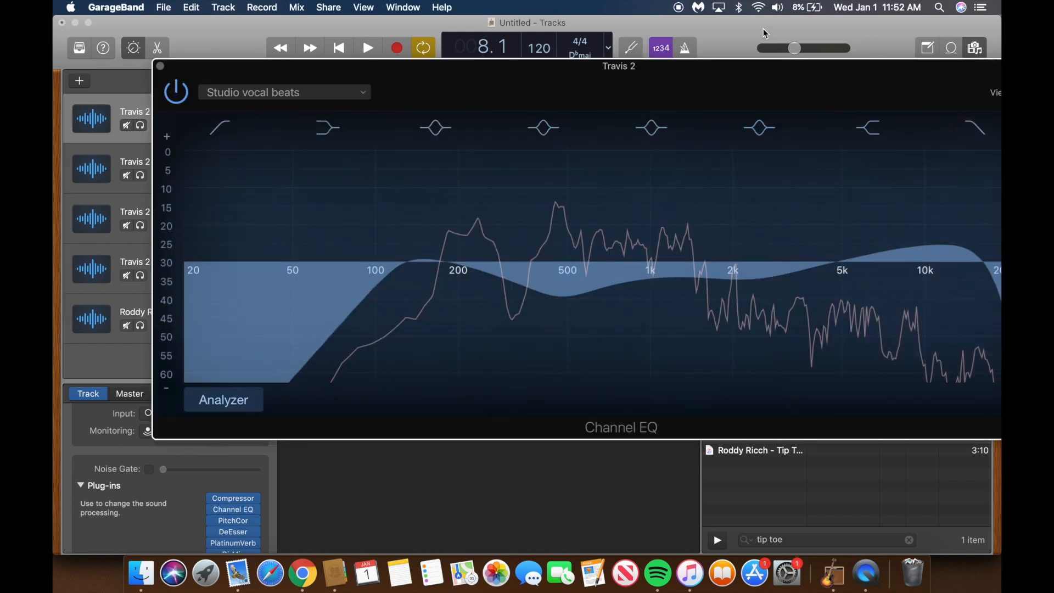
{"action": "left_click_drag", "start_coordinate": [624, 99], "coordinate": [561, 83]}
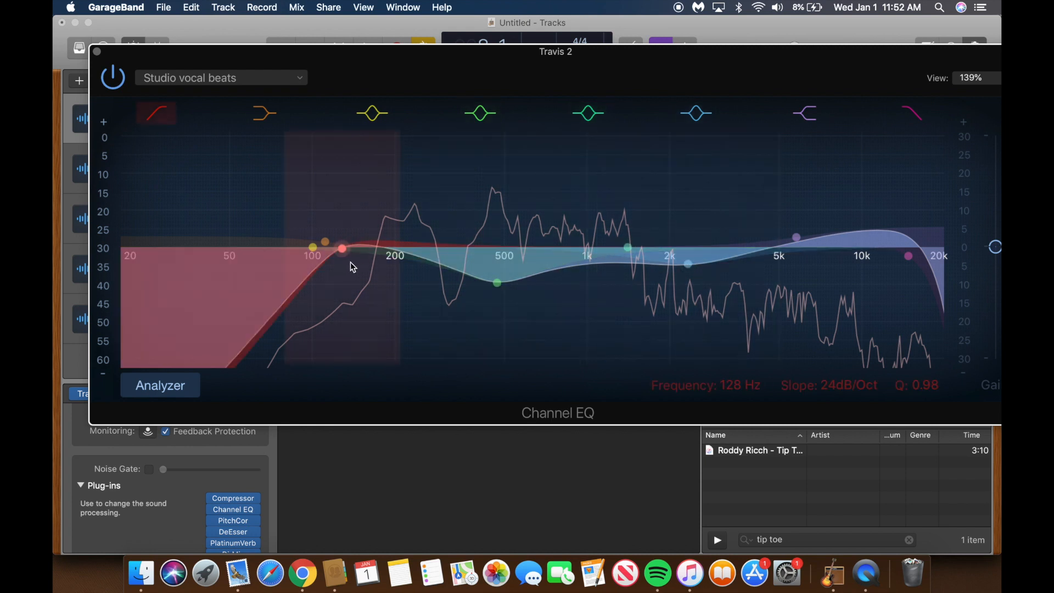
{"action": "left_click_drag", "start_coordinate": [181, 130], "coordinate": [178, 129]}
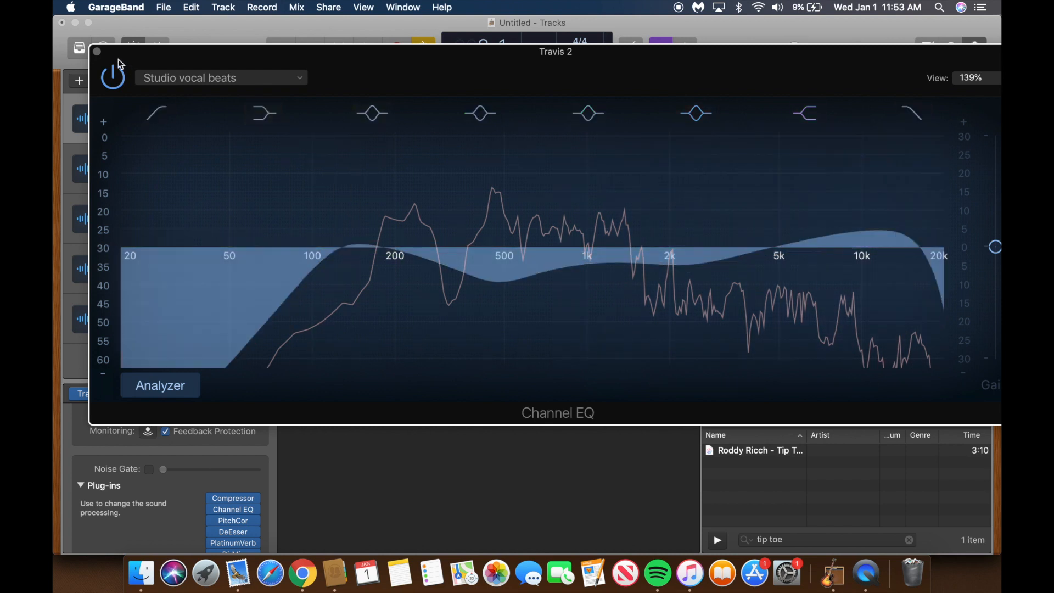
{"action": "left_click", "coordinate": [97, 52]}
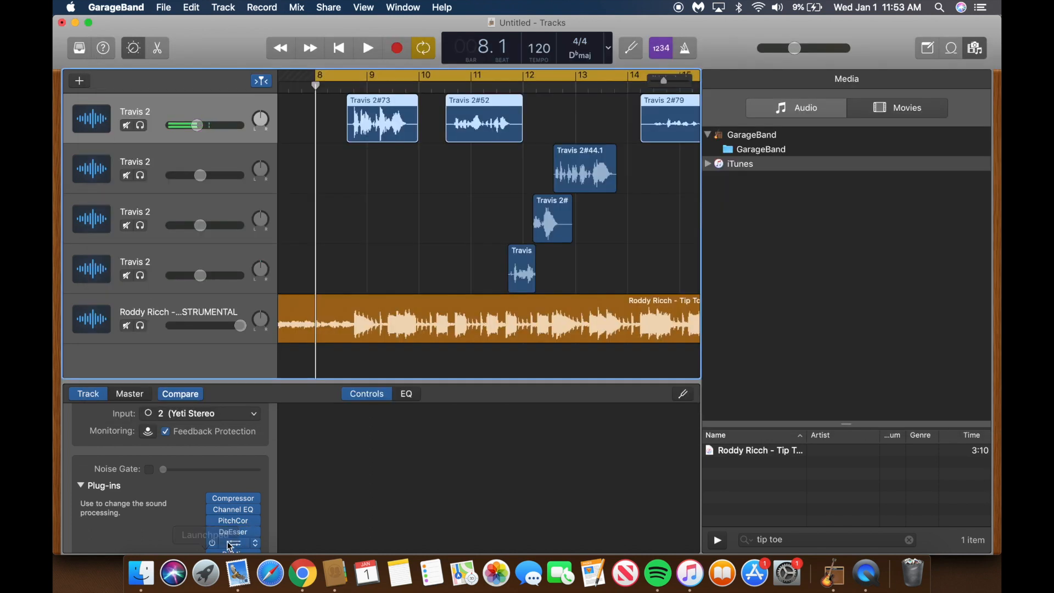
Check the track-level pitch correction, key limiting and Flex settings of the first Travis 2 track in the audio editor.
{"action": "left_click", "coordinate": [163, 44]}
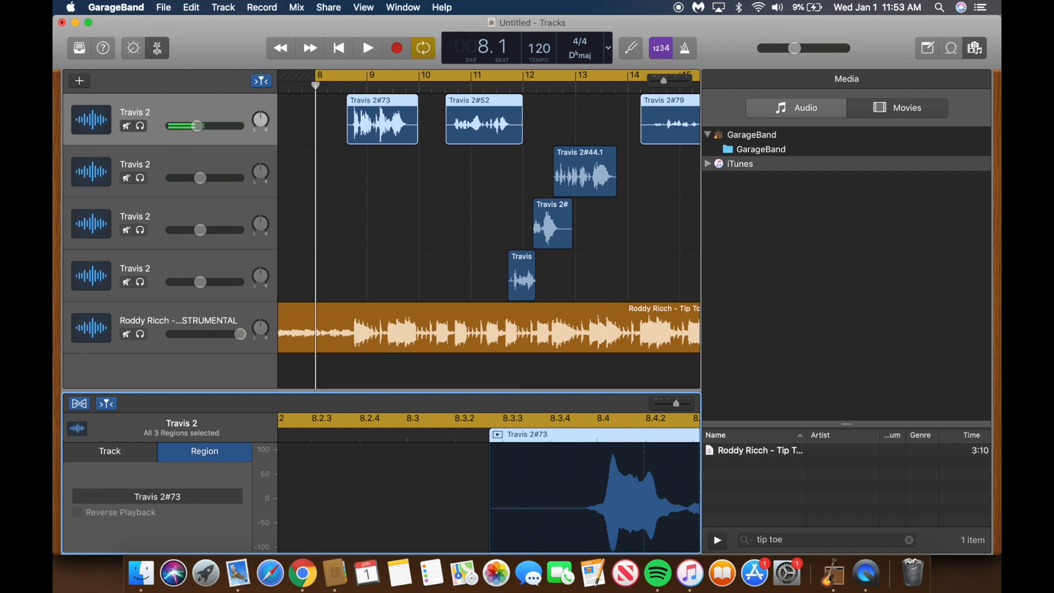
{"action": "left_click", "coordinate": [110, 450]}
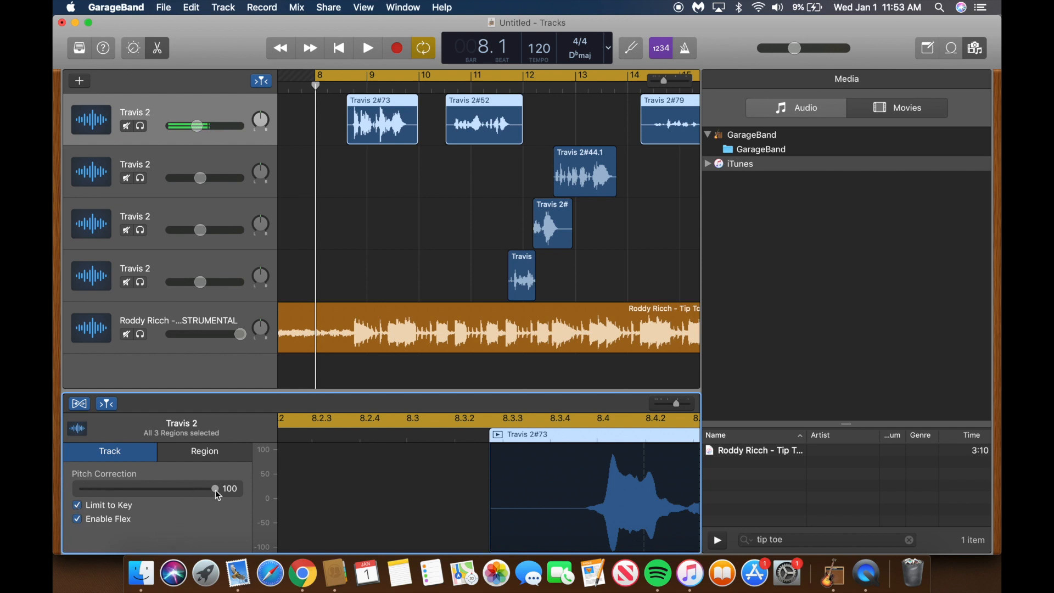
{"action": "left_click", "coordinate": [134, 50]}
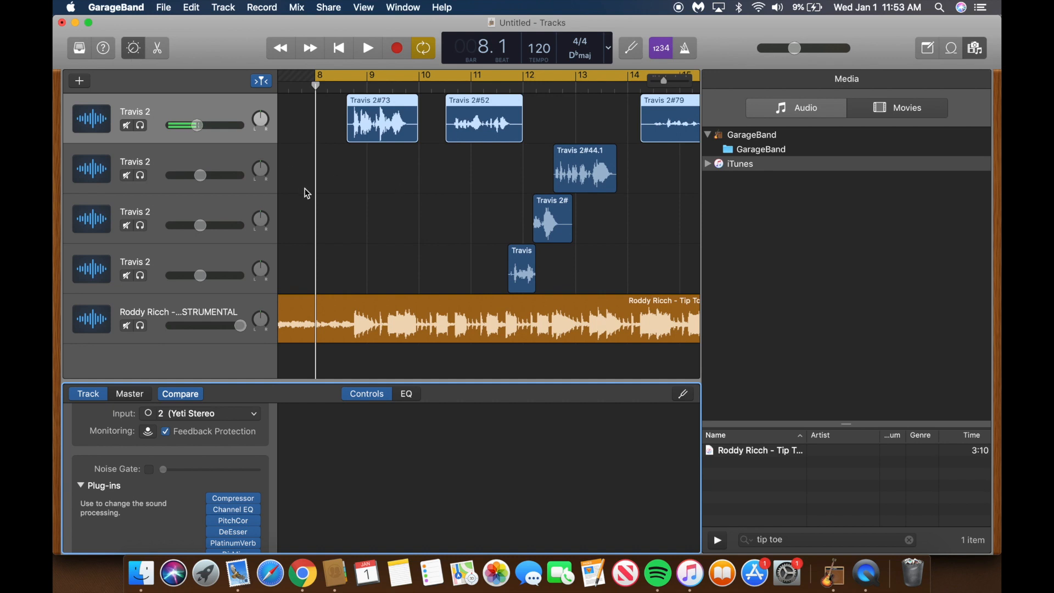
Examine the rest of the track's plug-in chain and the plug-in categories offered for an empty slot.
{"action": "mouse_move", "coordinate": [240, 516]}
{"action": "scroll", "coordinate": [240, 517], "scroll_direction": "down", "scroll_amount": 3}
{"action": "scroll", "coordinate": [172, 500], "scroll_direction": "down", "scroll_amount": 3}
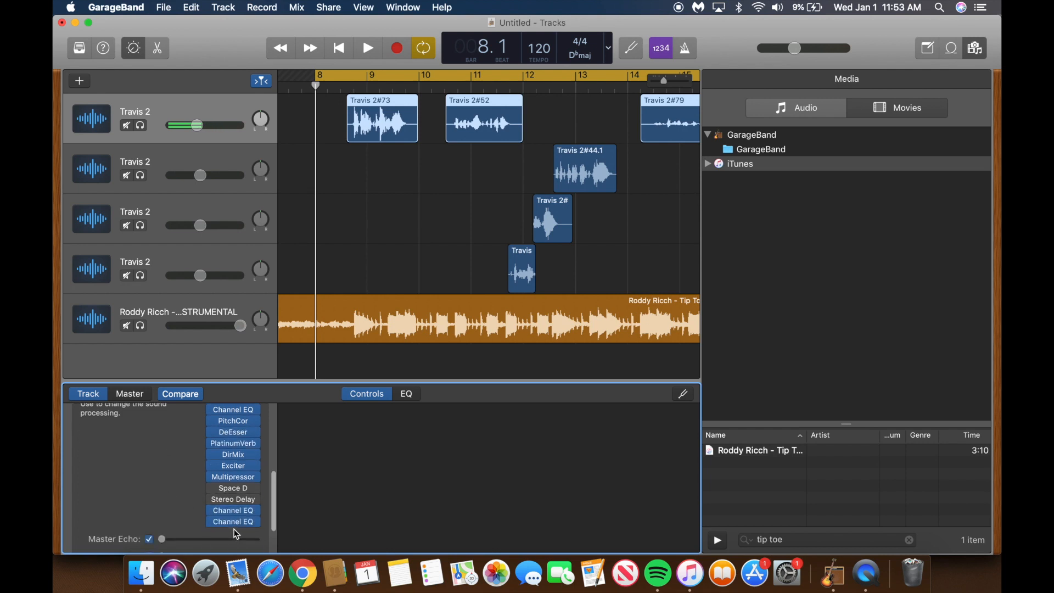
{"action": "mouse_move", "coordinate": [235, 486]}
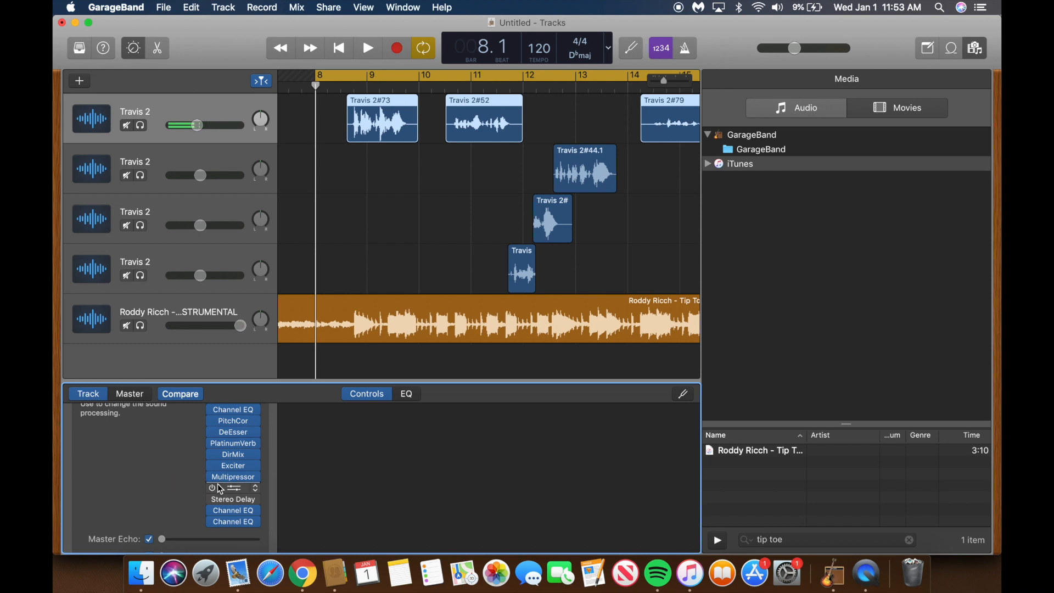
{"action": "left_click", "coordinate": [237, 529]}
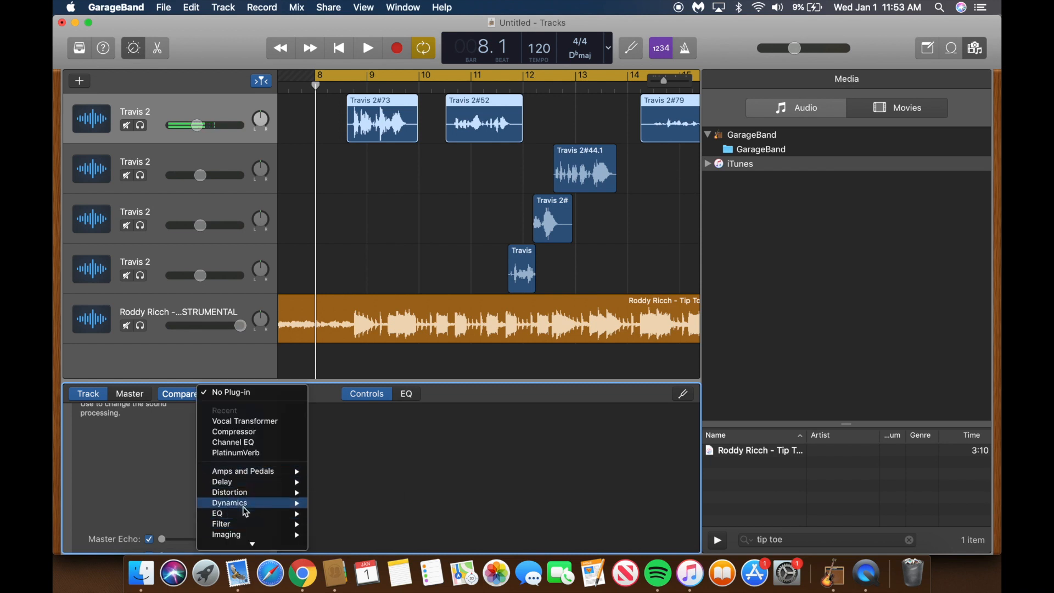
{"action": "scroll", "coordinate": [258, 481], "scroll_direction": "down", "scroll_amount": 3}
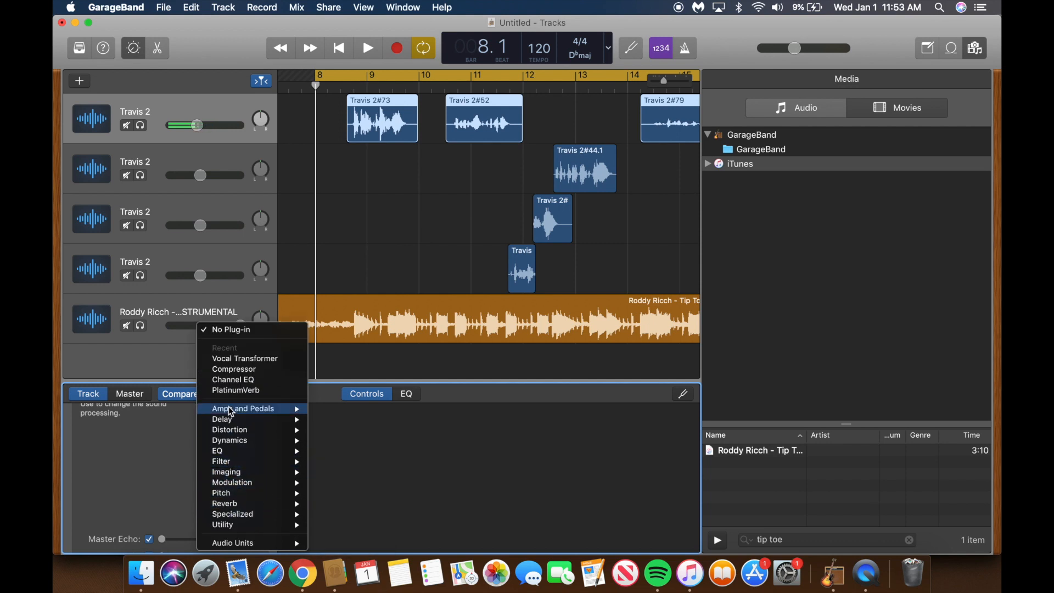
{"action": "left_click", "coordinate": [144, 470]}
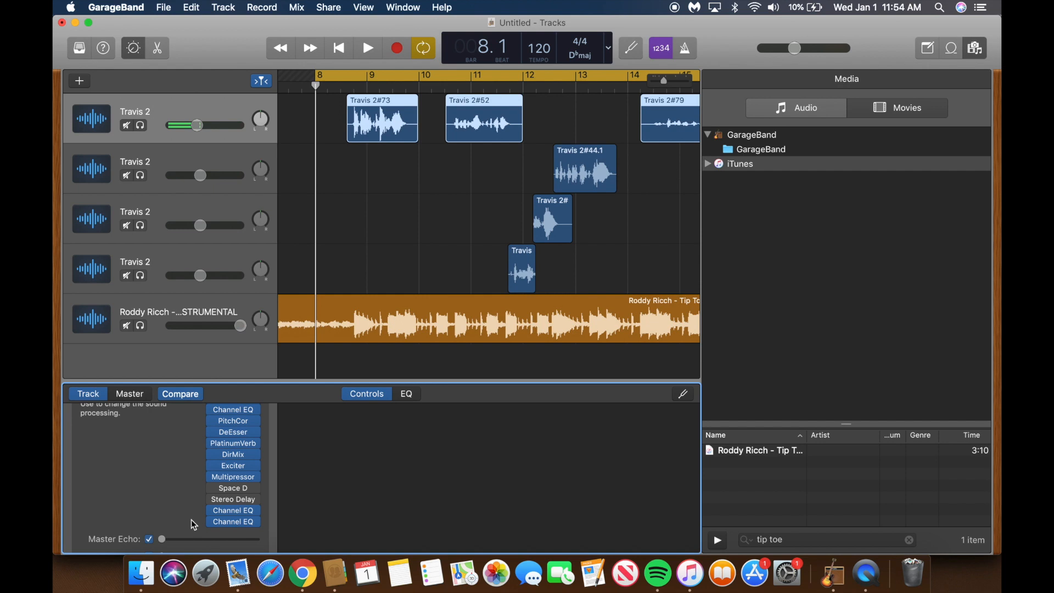
Inspect the Channel EQ below Stereo Delay and locate its Add Brightness preset among the EQ Tools presets.
{"action": "left_click", "coordinate": [236, 515]}
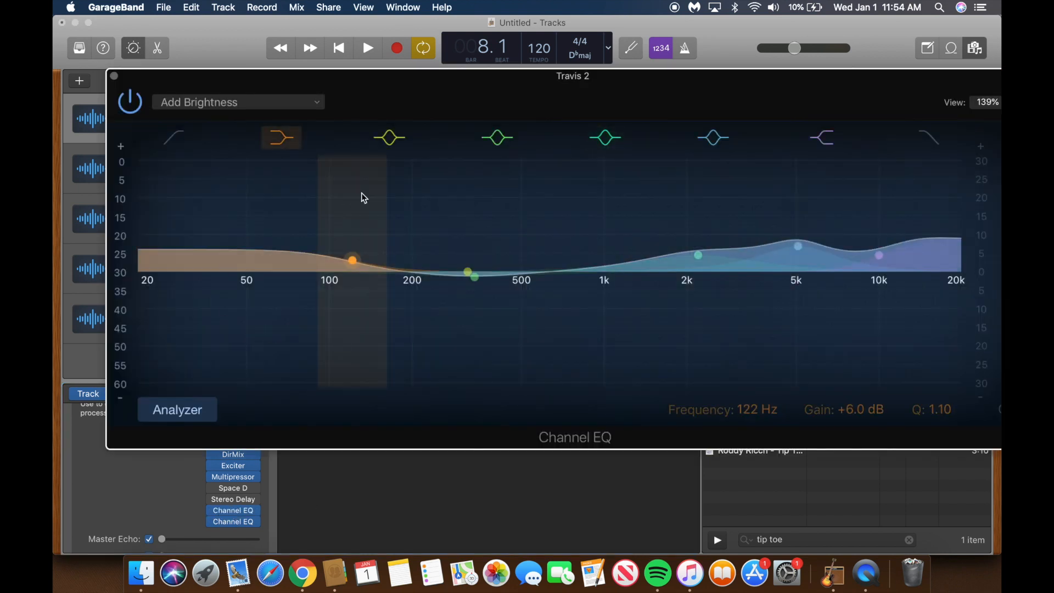
{"action": "left_click", "coordinate": [267, 101]}
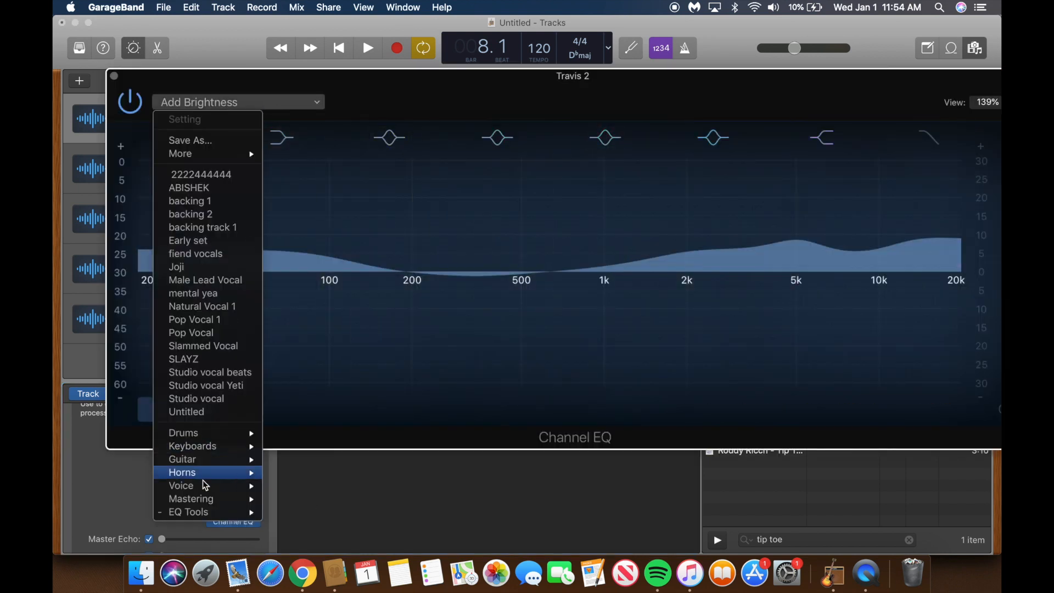
{"action": "mouse_move", "coordinate": [209, 512]}
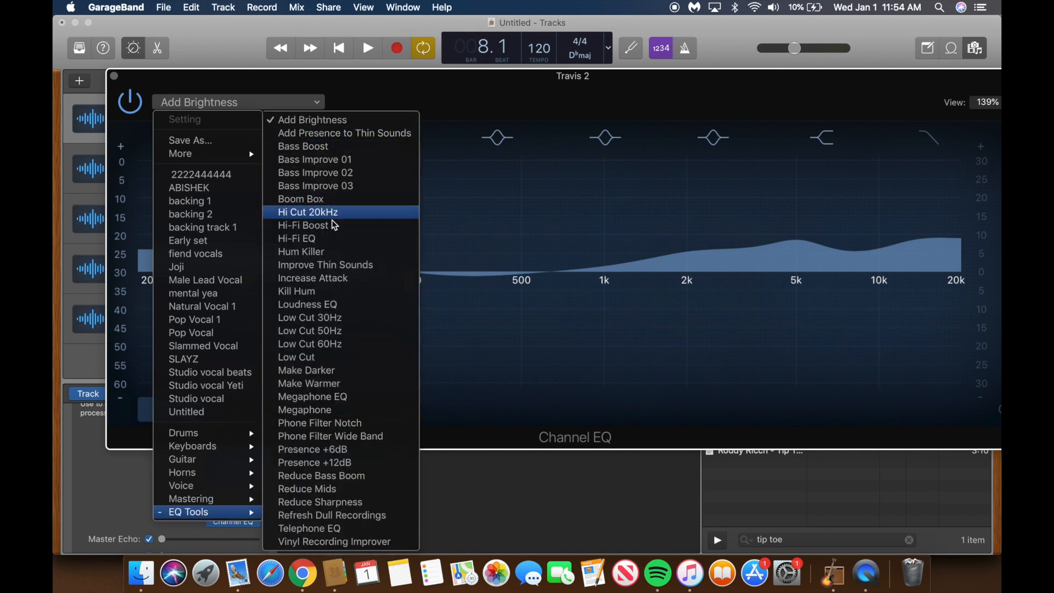
{"action": "left_click", "coordinate": [419, 104]}
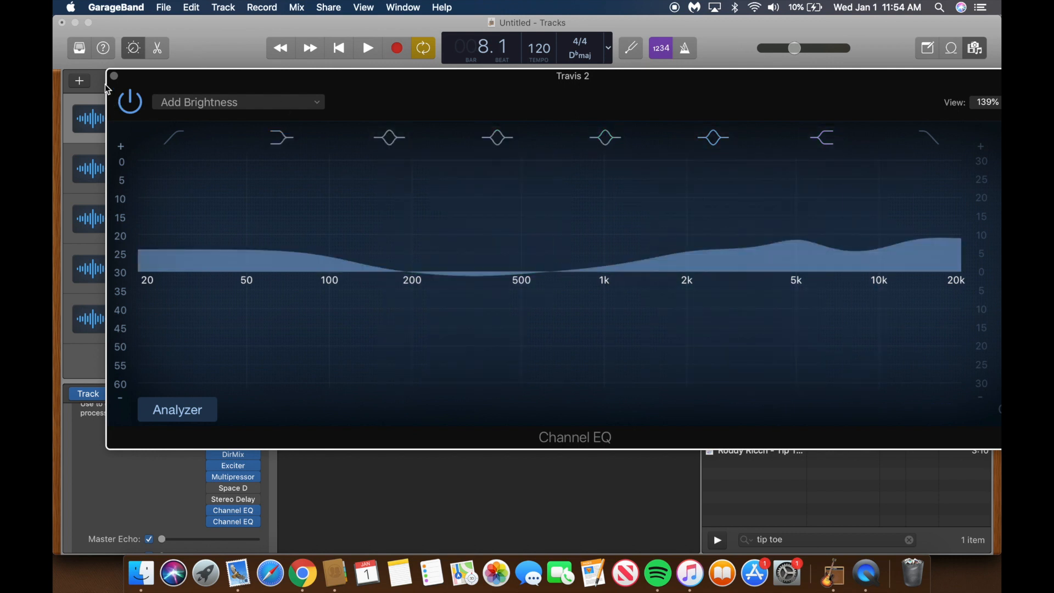
{"action": "left_click", "coordinate": [114, 76]}
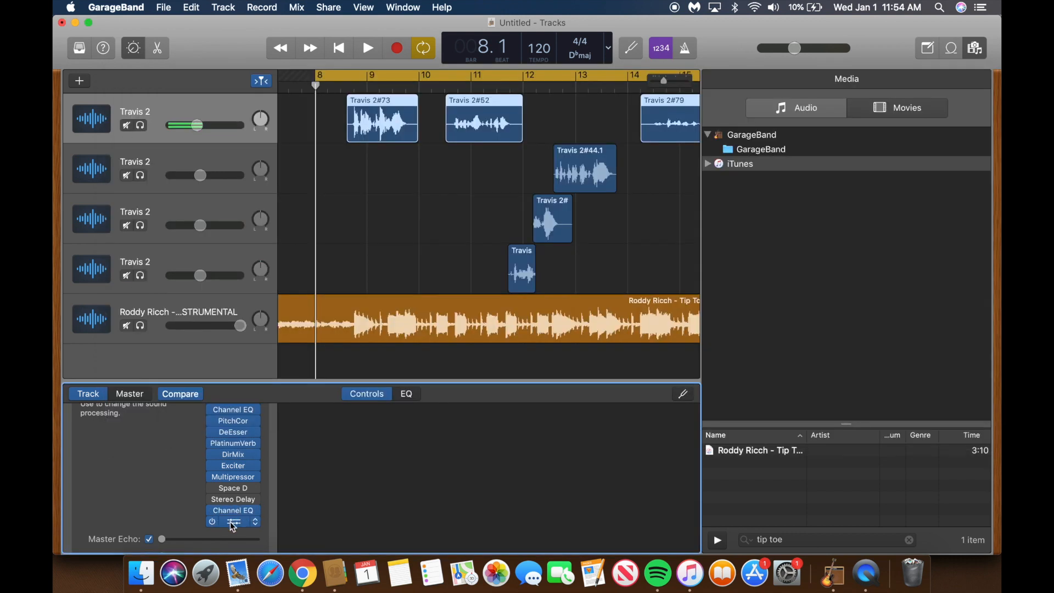
Review the curve of the last Channel EQ in the chain and the PlatinumVerb reverb settings.
{"action": "left_click", "coordinate": [229, 523]}
{"action": "left_click_drag", "start_coordinate": [324, 271], "coordinate": [324, 292]}
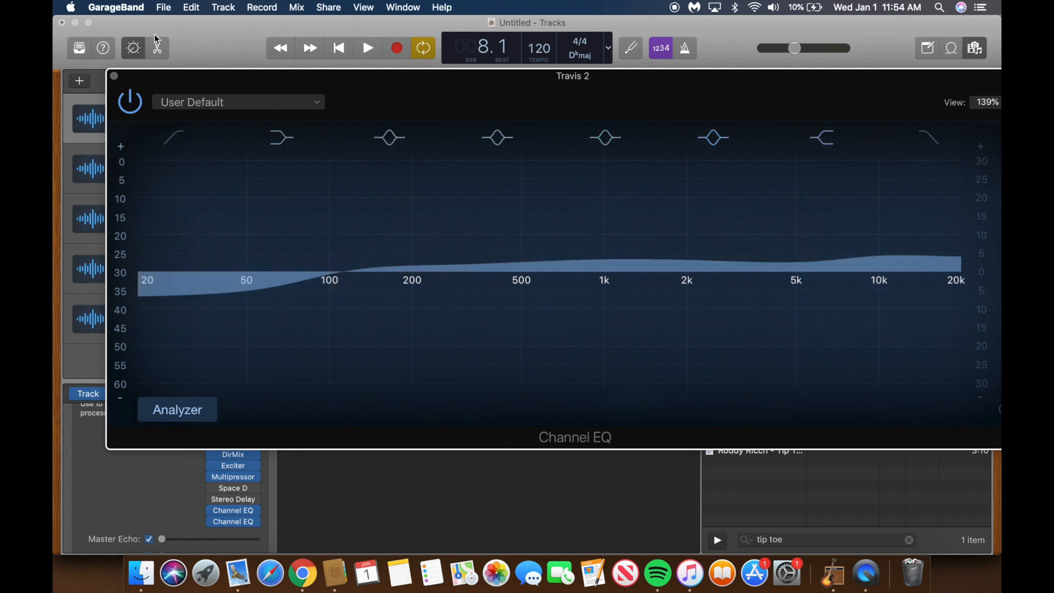
{"action": "left_click", "coordinate": [114, 76]}
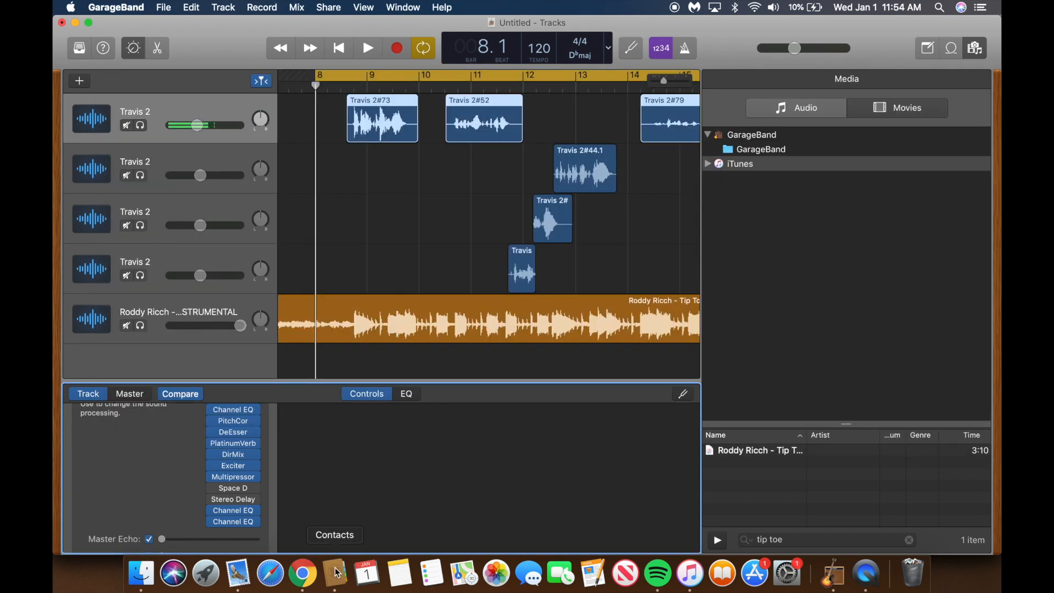
{"action": "left_click", "coordinate": [239, 447]}
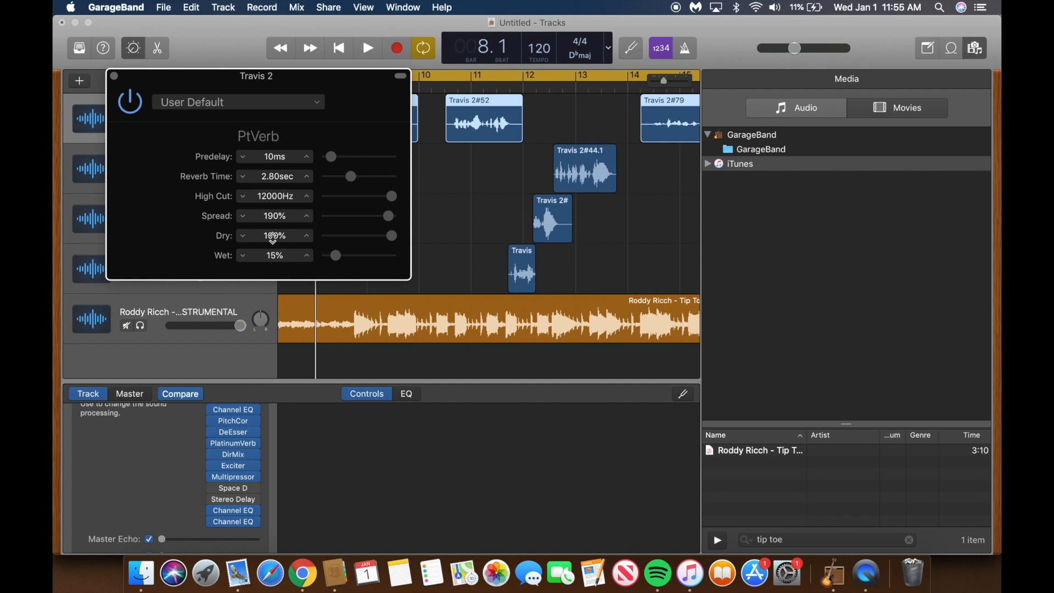
{"action": "left_click", "coordinate": [114, 76]}
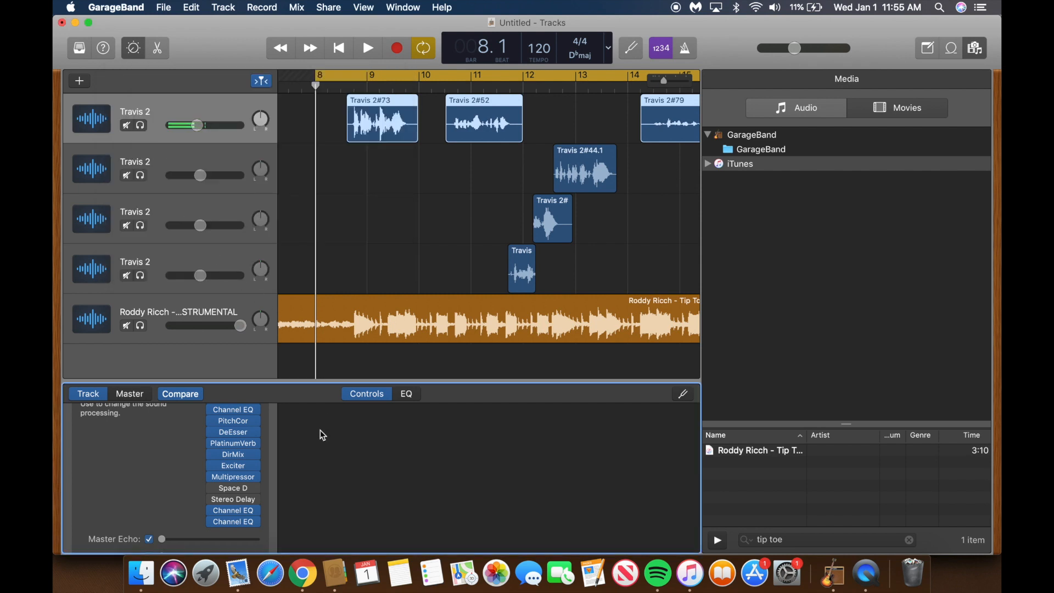
Inspect the Direction Mixer's direction and spread settings and locate that plug-in in the Imaging category.
{"action": "left_click", "coordinate": [235, 456]}
{"action": "left_click", "coordinate": [242, 532]}
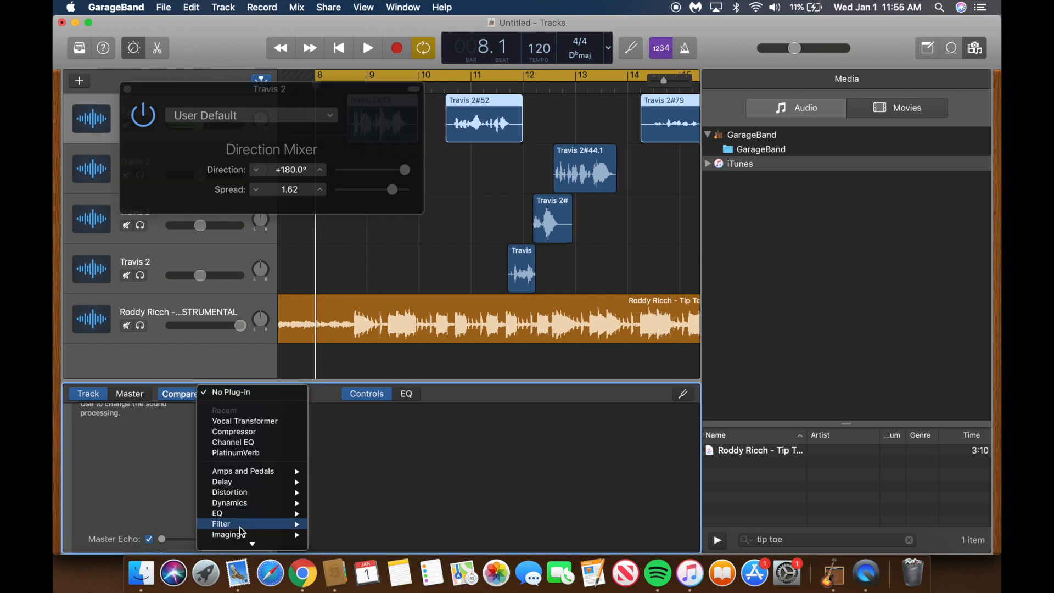
{"action": "mouse_move", "coordinate": [253, 506]}
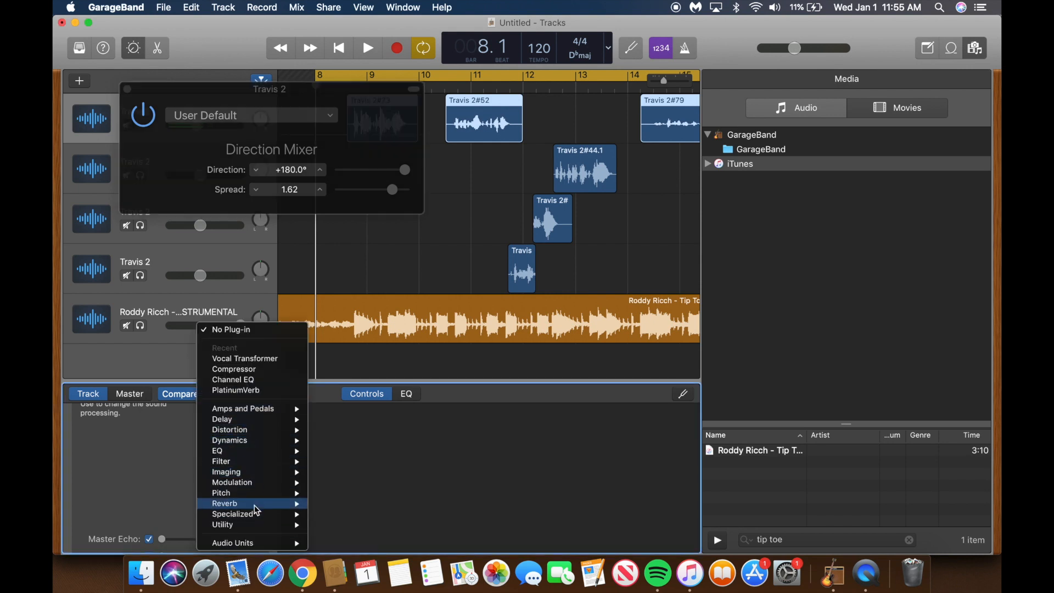
{"action": "mouse_move", "coordinate": [244, 475]}
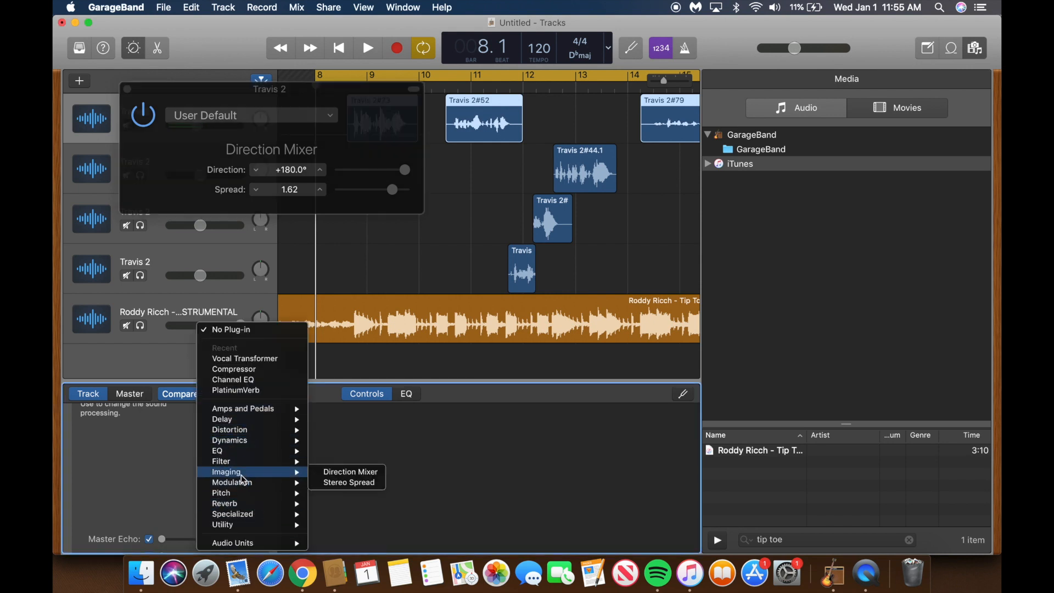
{"action": "left_click", "coordinate": [114, 500]}
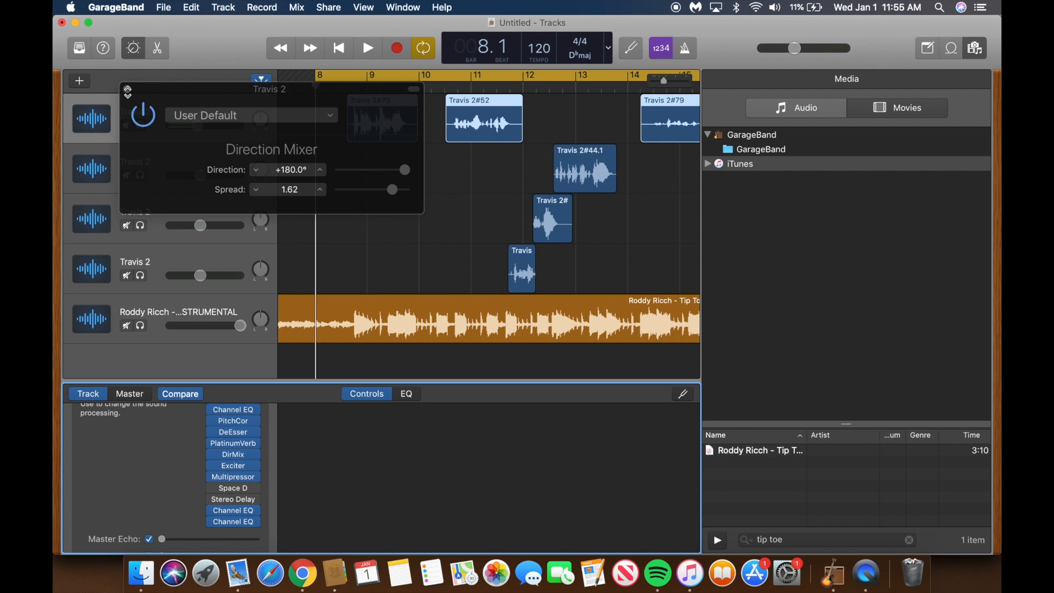
{"action": "left_click", "coordinate": [128, 89]}
Check the Exciter's frequency and harmonics settings on the first Travis 2 track.
{"action": "mouse_move", "coordinate": [248, 494]}
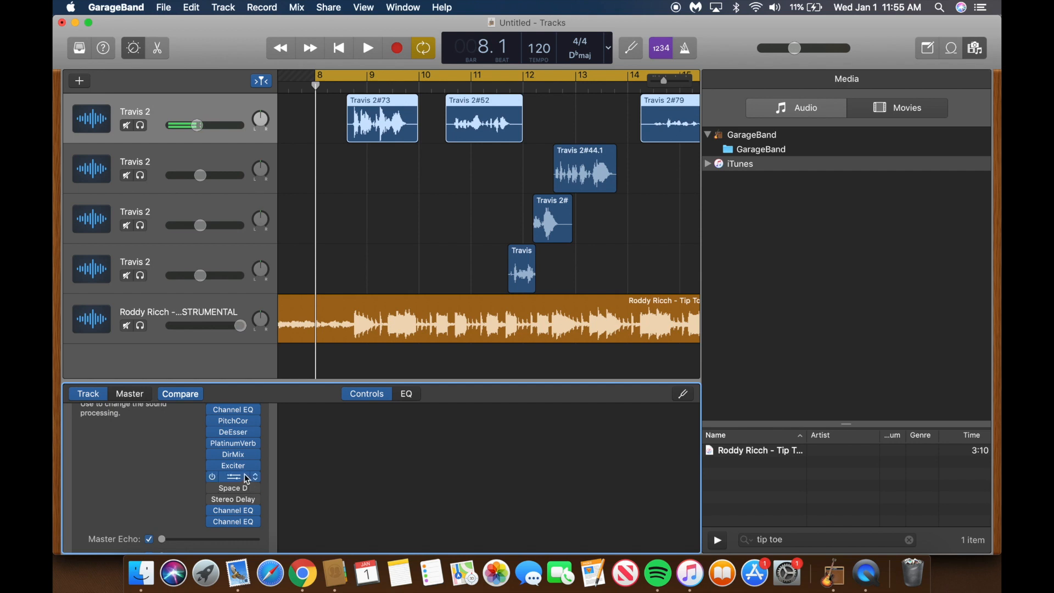
{"action": "left_click", "coordinate": [239, 468]}
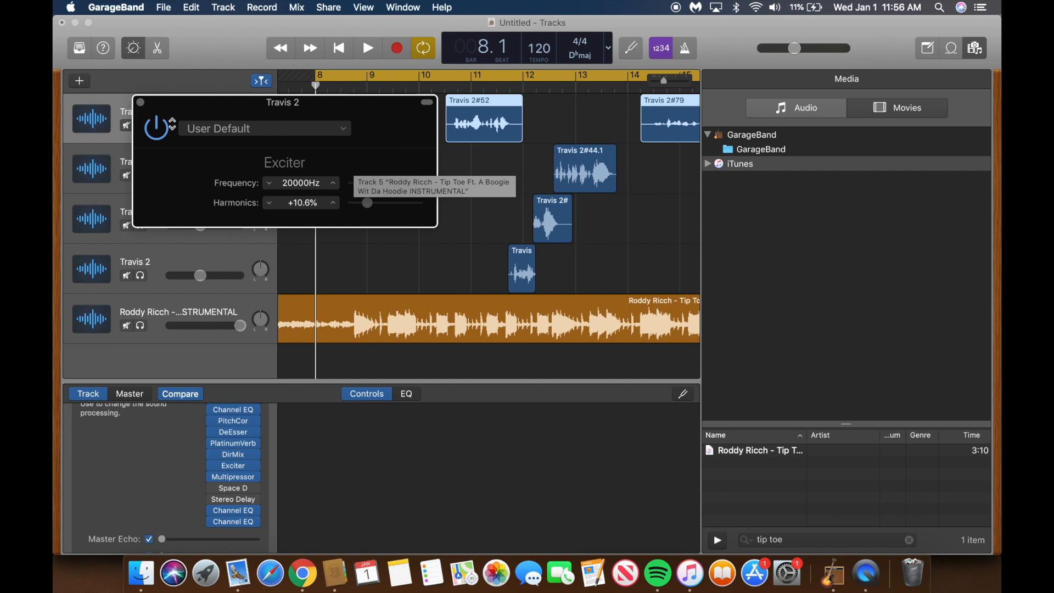
{"action": "left_click", "coordinate": [141, 102]}
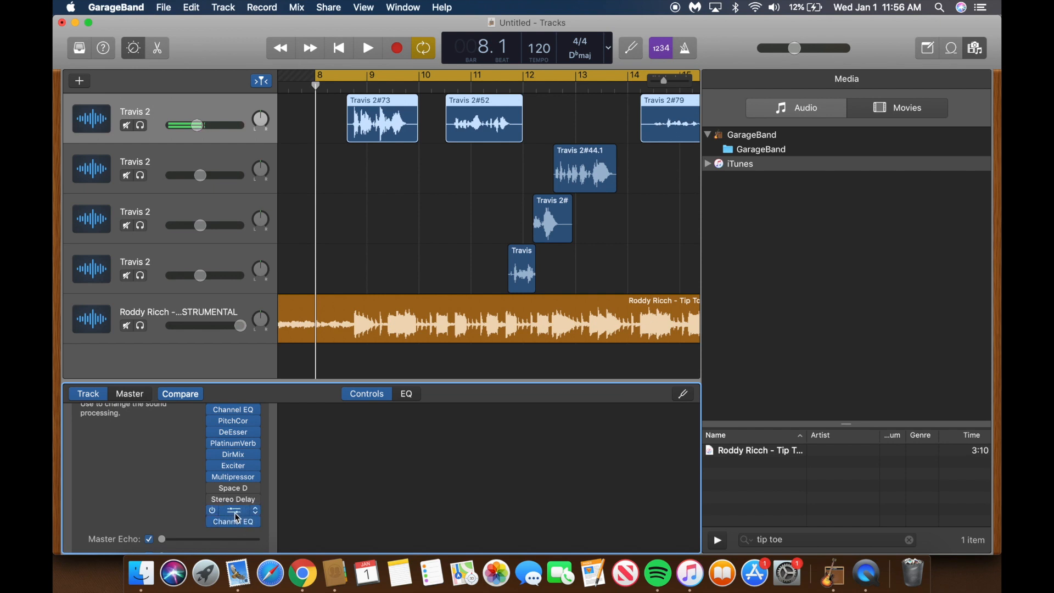
{"action": "scroll", "coordinate": [223, 530], "scroll_direction": "down", "scroll_amount": 2}
{"action": "scroll", "coordinate": [230, 519], "scroll_direction": "up", "scroll_amount": 10}
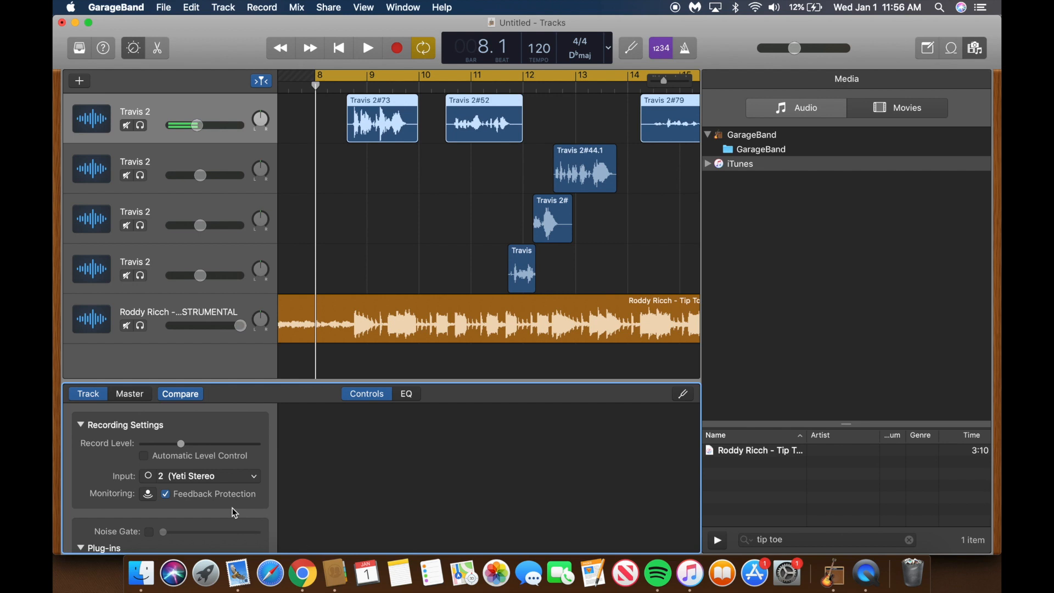
{"action": "scroll", "coordinate": [235, 514], "scroll_direction": "down", "scroll_amount": 3}
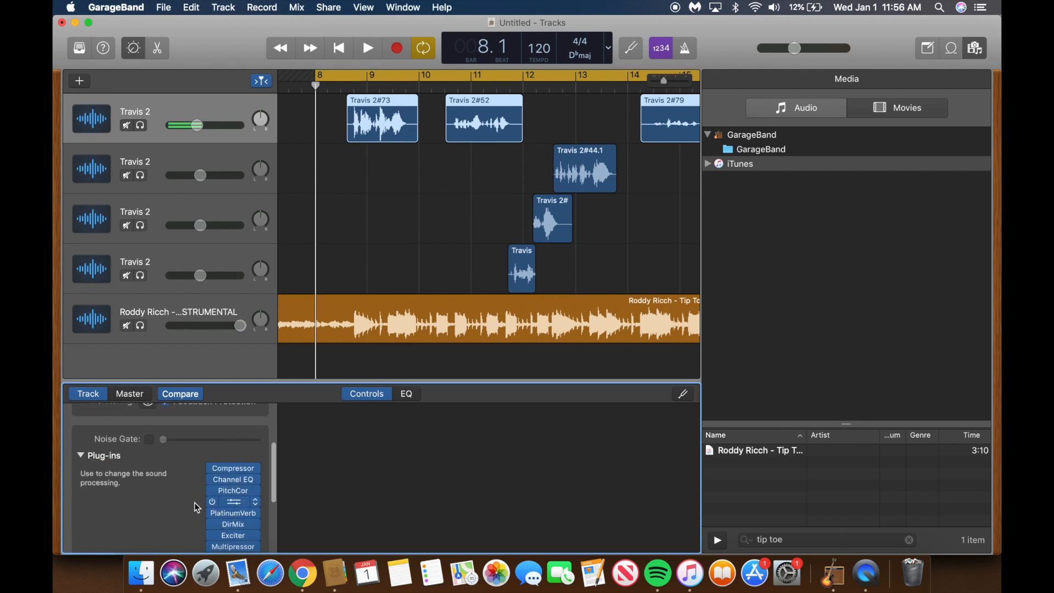
{"action": "scroll", "coordinate": [174, 505], "scroll_direction": "up", "scroll_amount": 3}
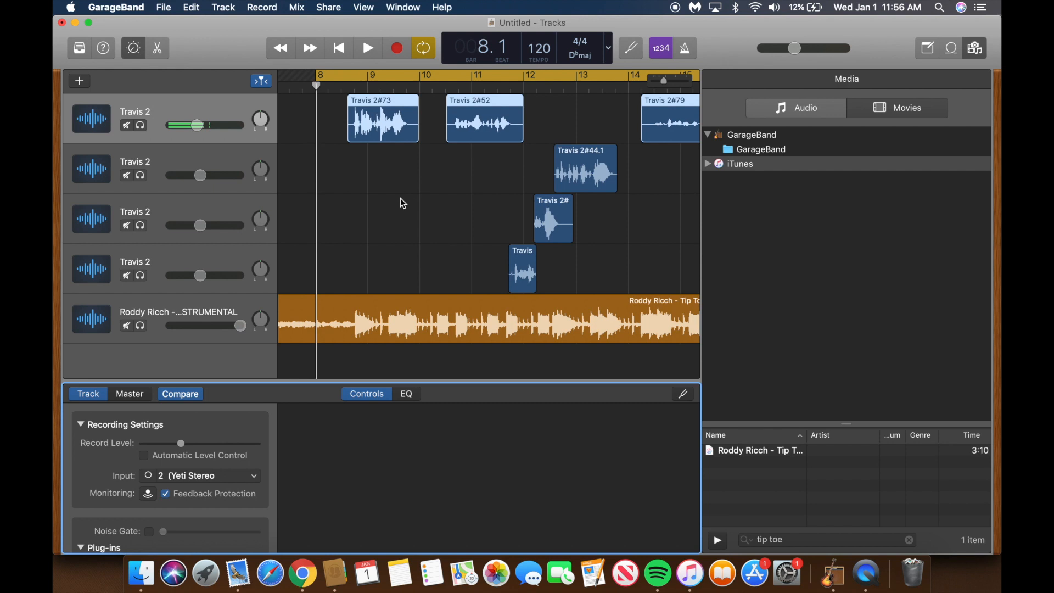
{"action": "scroll", "coordinate": [403, 204], "scroll_direction": "right", "scroll_amount": 5}
{"action": "scroll", "coordinate": [403, 203], "scroll_direction": "left", "scroll_amount": 6}
{"action": "scroll", "coordinate": [403, 204], "scroll_direction": "right", "scroll_amount": 3}
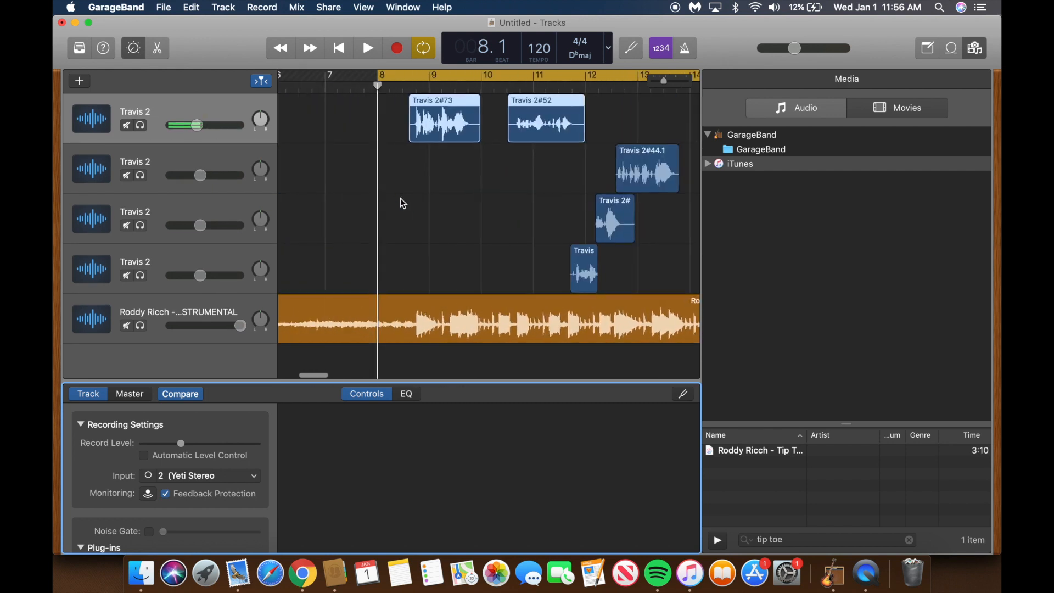
{"action": "scroll", "coordinate": [424, 198], "scroll_direction": "left", "scroll_amount": 3}
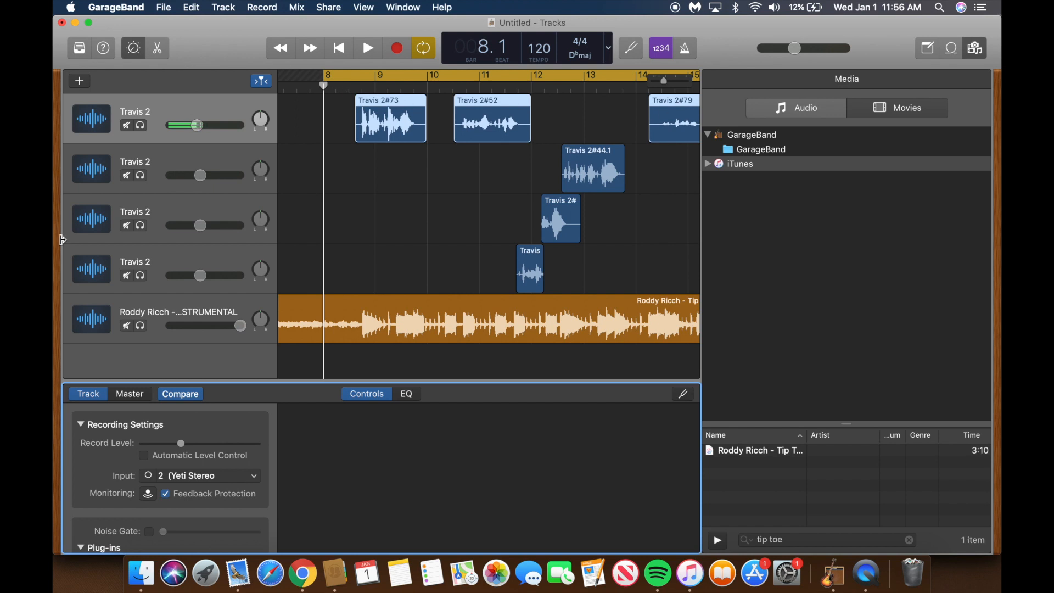
{"action": "scroll", "coordinate": [325, 207], "scroll_direction": "right", "scroll_amount": 10}
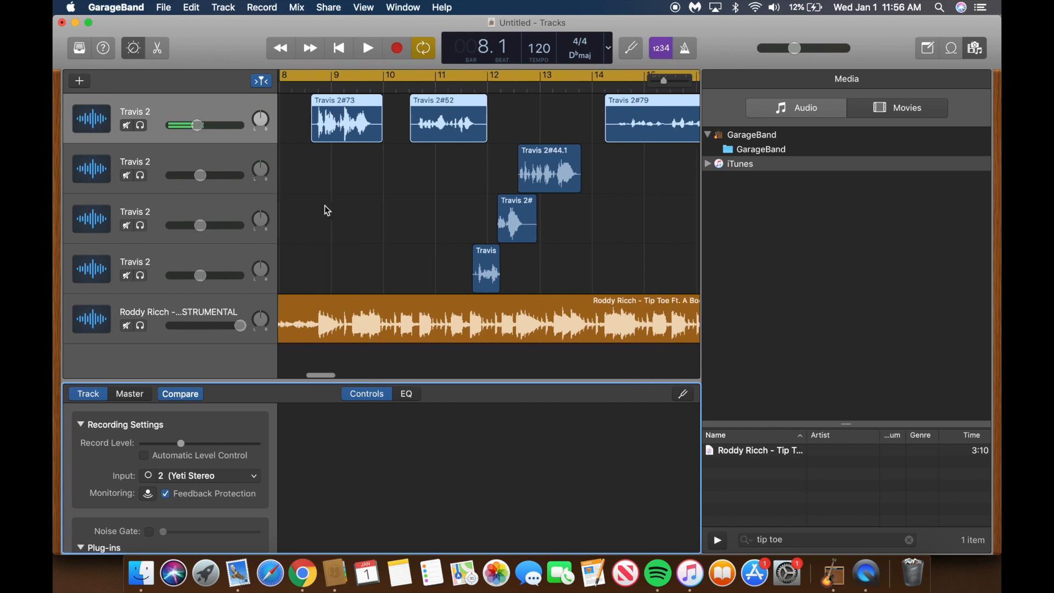